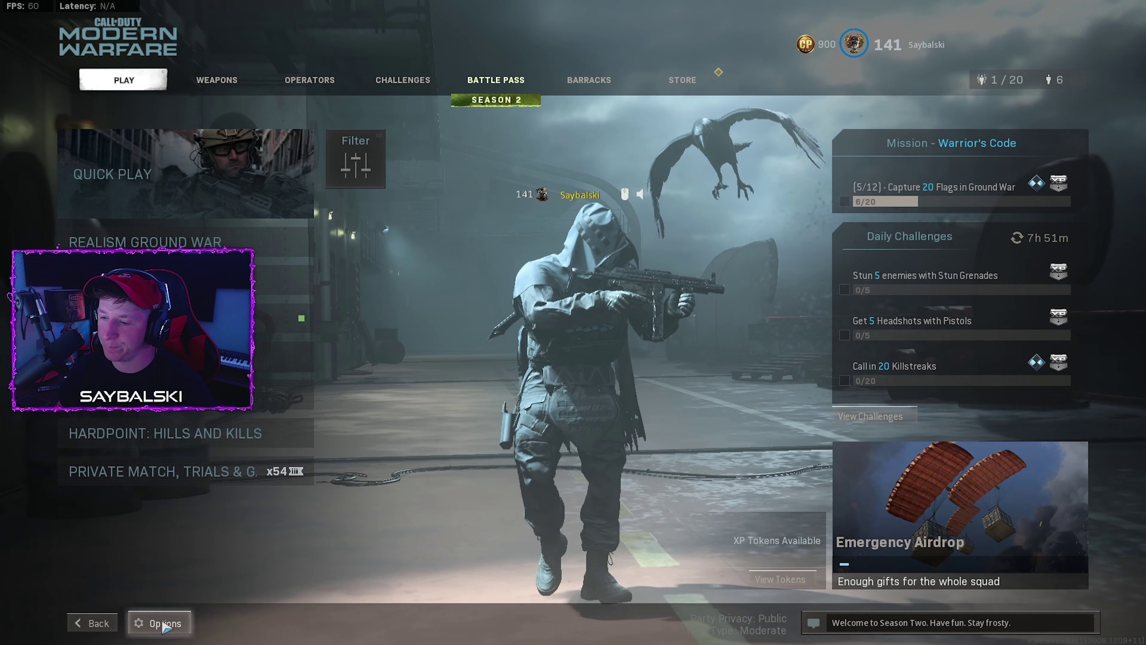
- In Graphics options, keep Fullscreen display mode and a 240 refresh rate
left_click(434, 232)
scroll(406, 225, "up", 5)
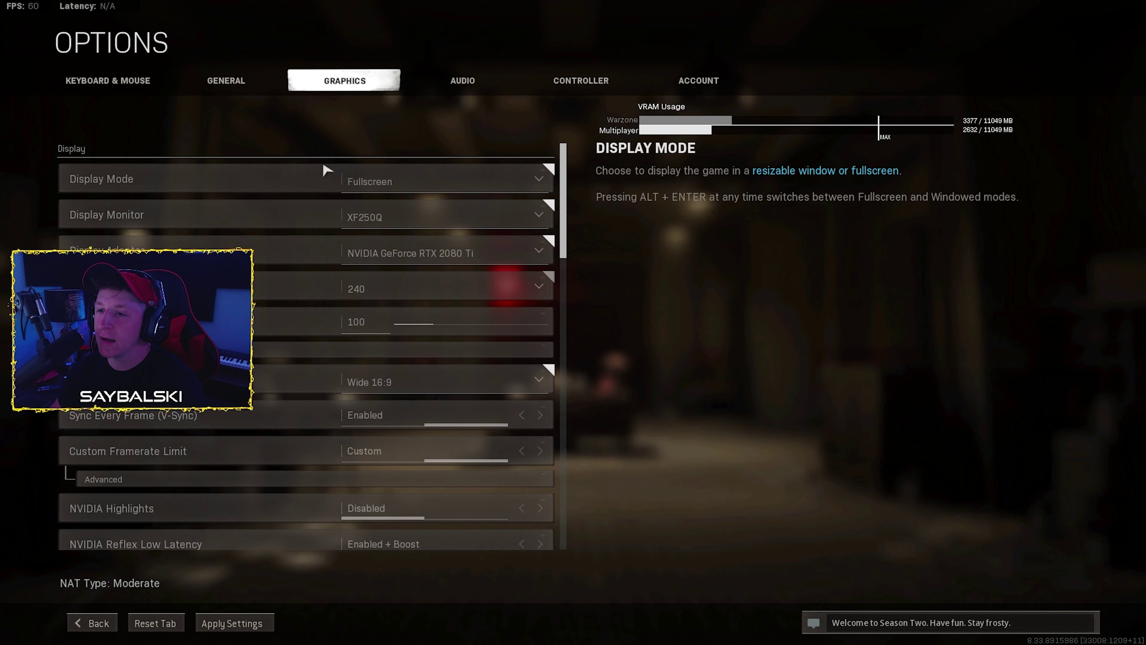
left_click(448, 184)
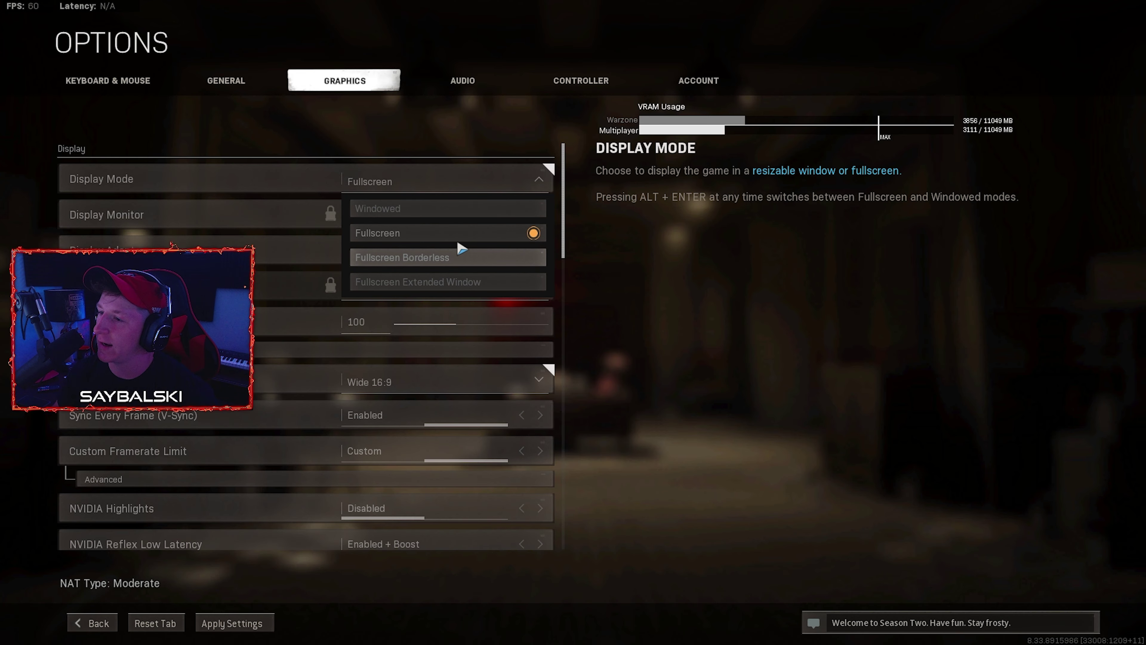
left_click(445, 235)
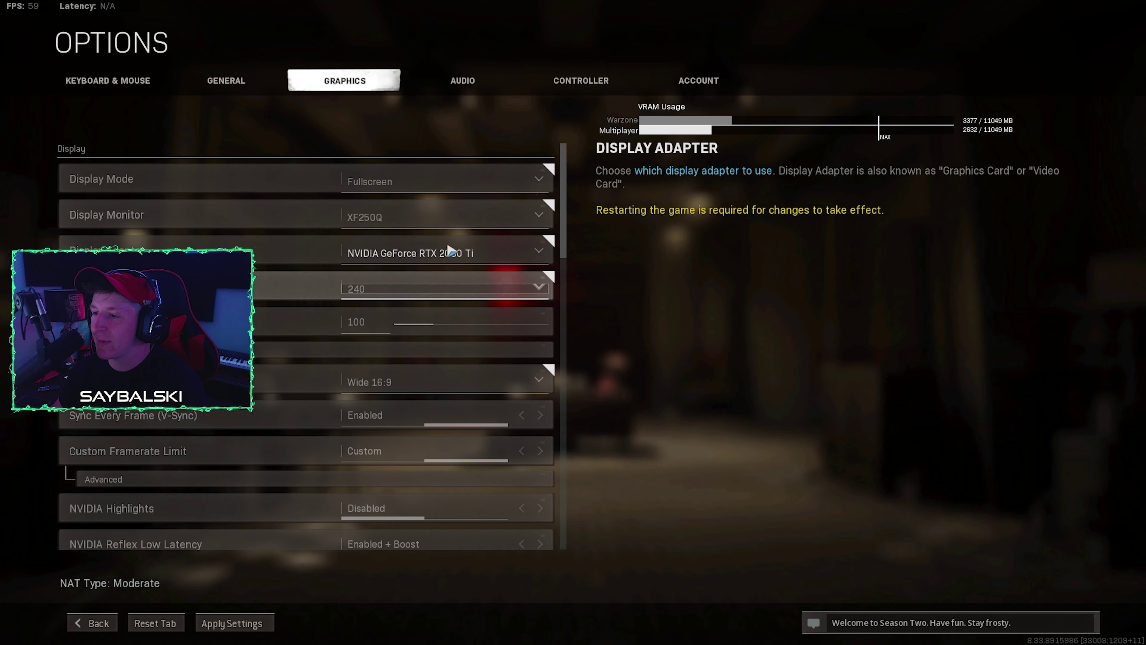
left_click(524, 297)
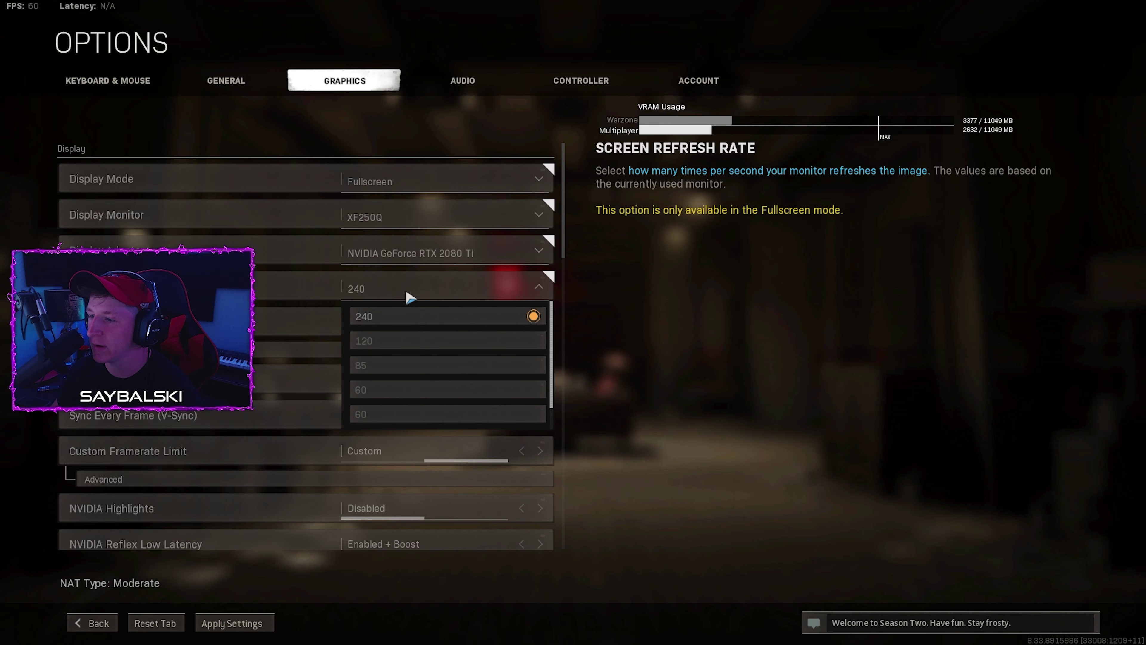
left_click(514, 290)
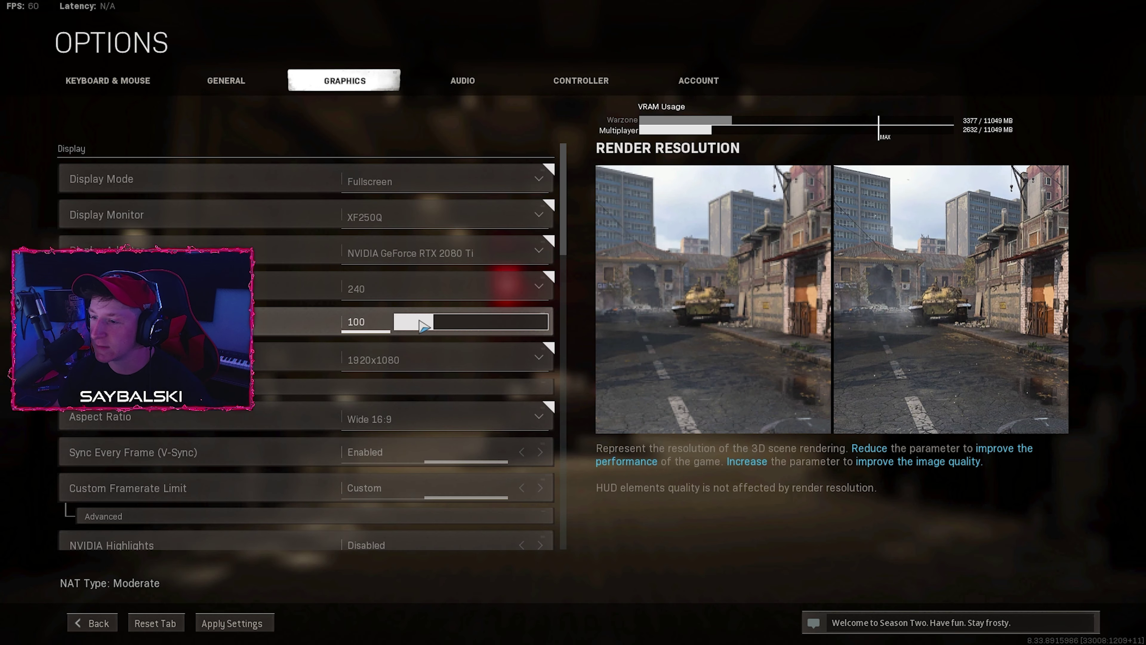
- Review the display resolution and keep it at 1920x1080
left_click(449, 363)
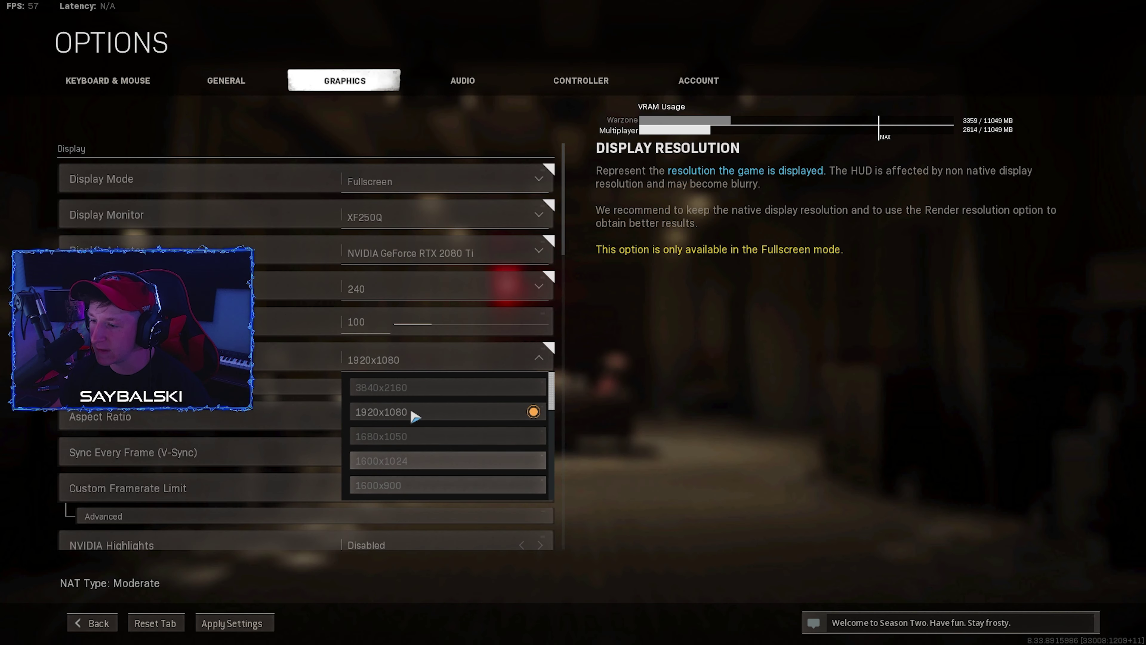
left_click(526, 363)
left_click(526, 364)
left_click(530, 365)
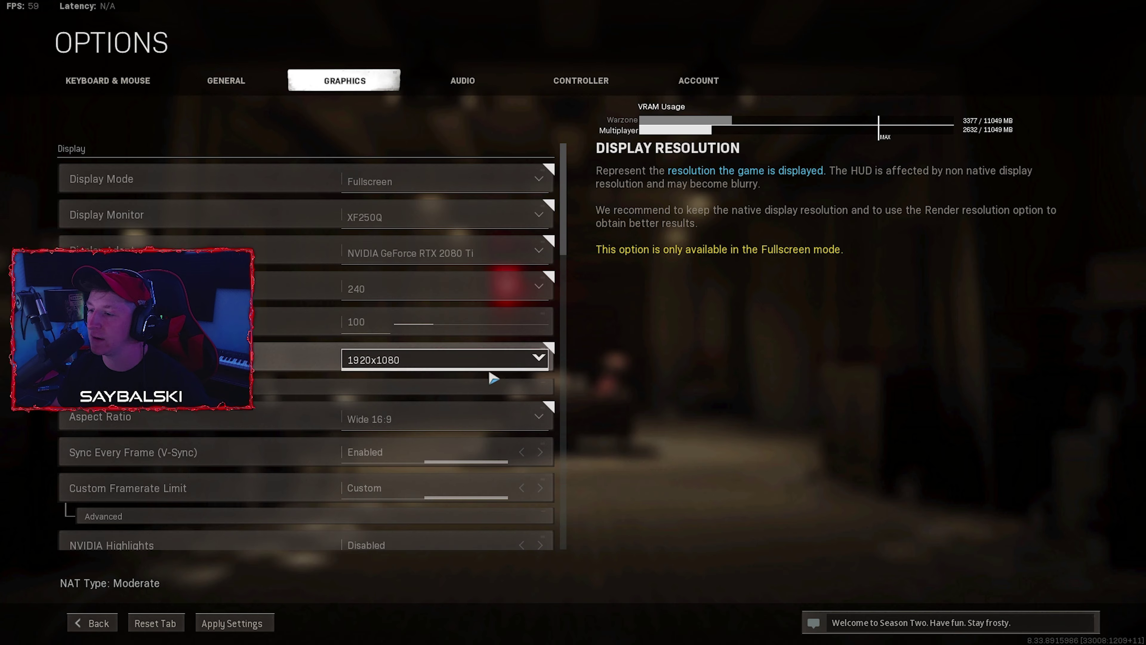
- Keep the aspect ratio at Wide 16:9 and move down to V-Sync
scroll(400, 346, "down", 4)
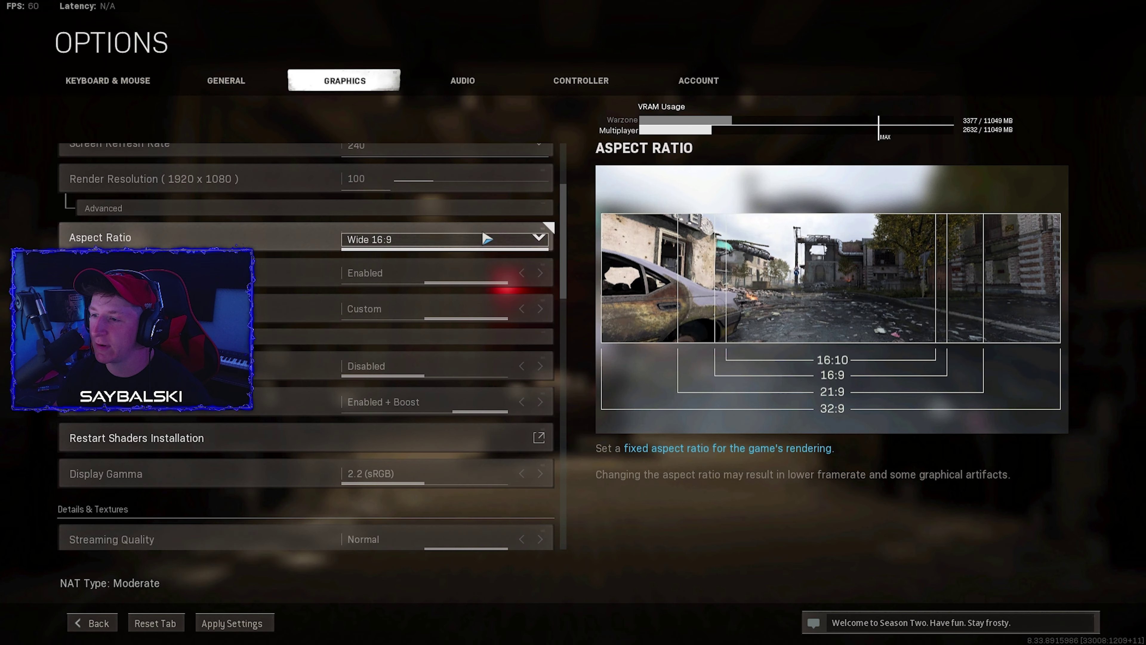
left_click(475, 246)
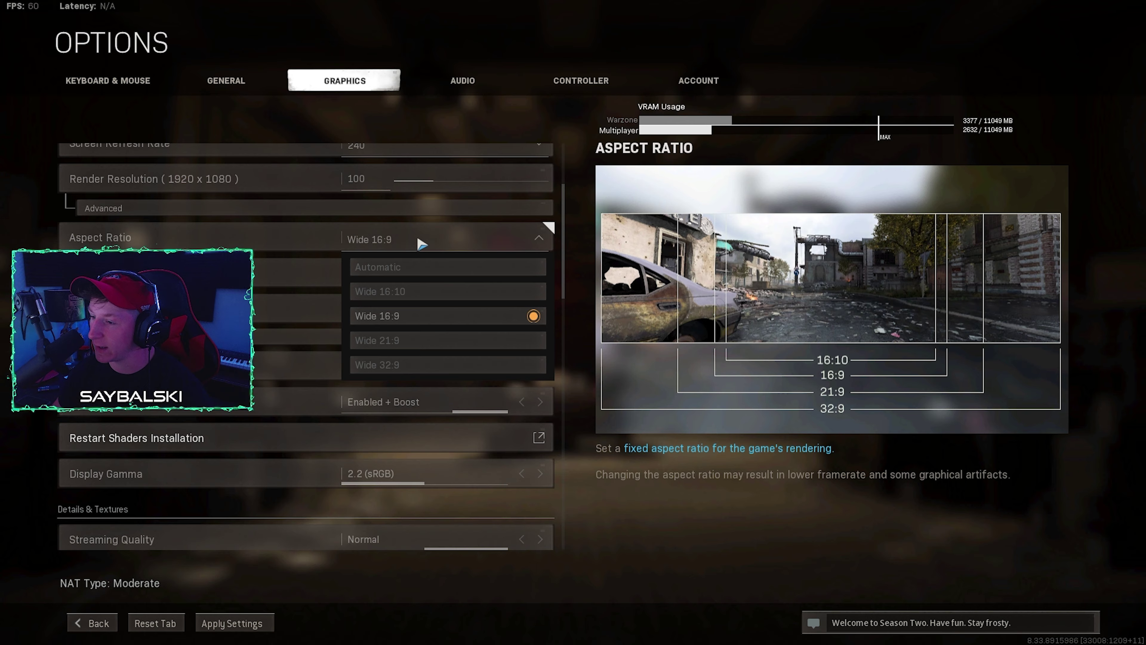
left_click(434, 240)
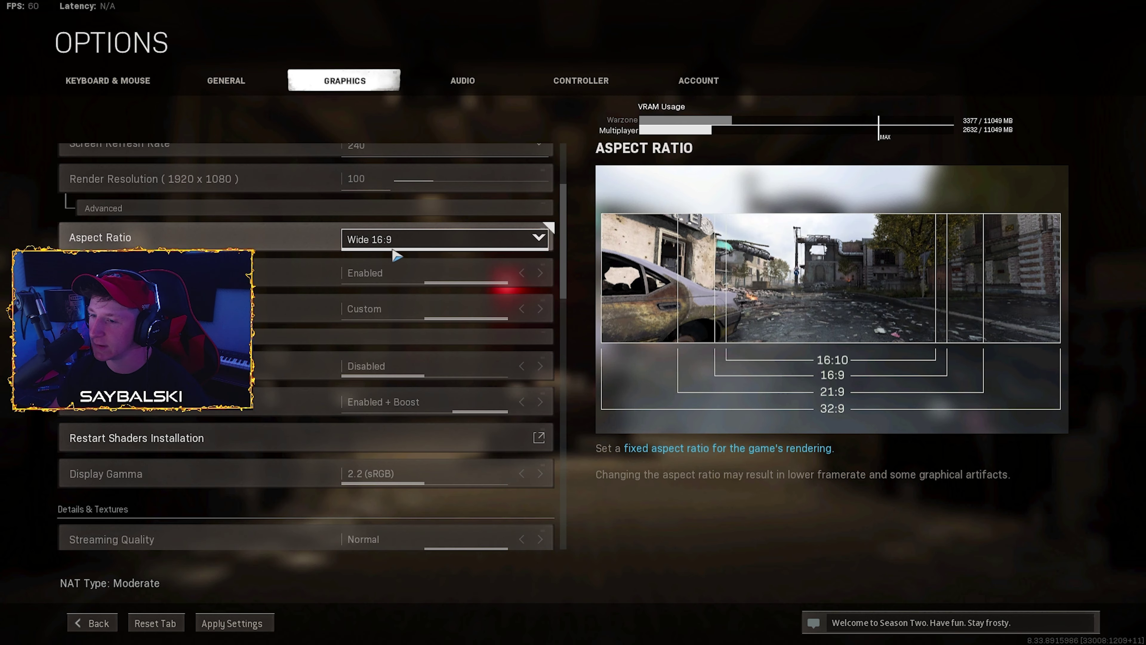
key("Down")
- Set Sync Every Frame (V-Sync) to Disabled and apply the settings
left_click(541, 273)
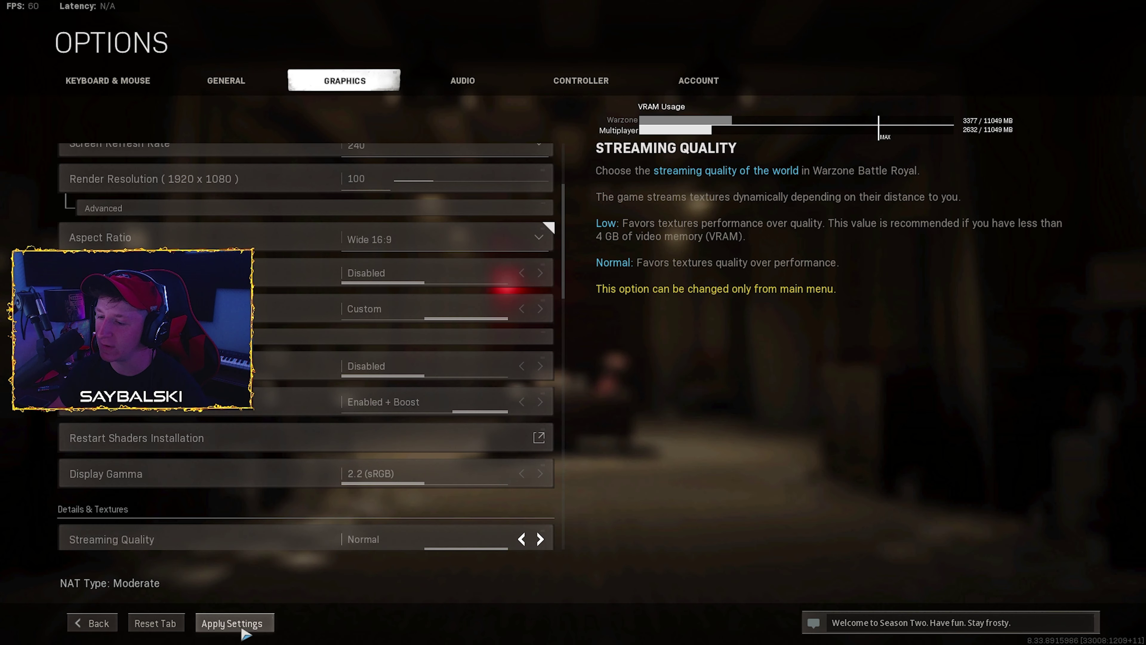
left_click(232, 622)
scroll(285, 316, "down", 2)
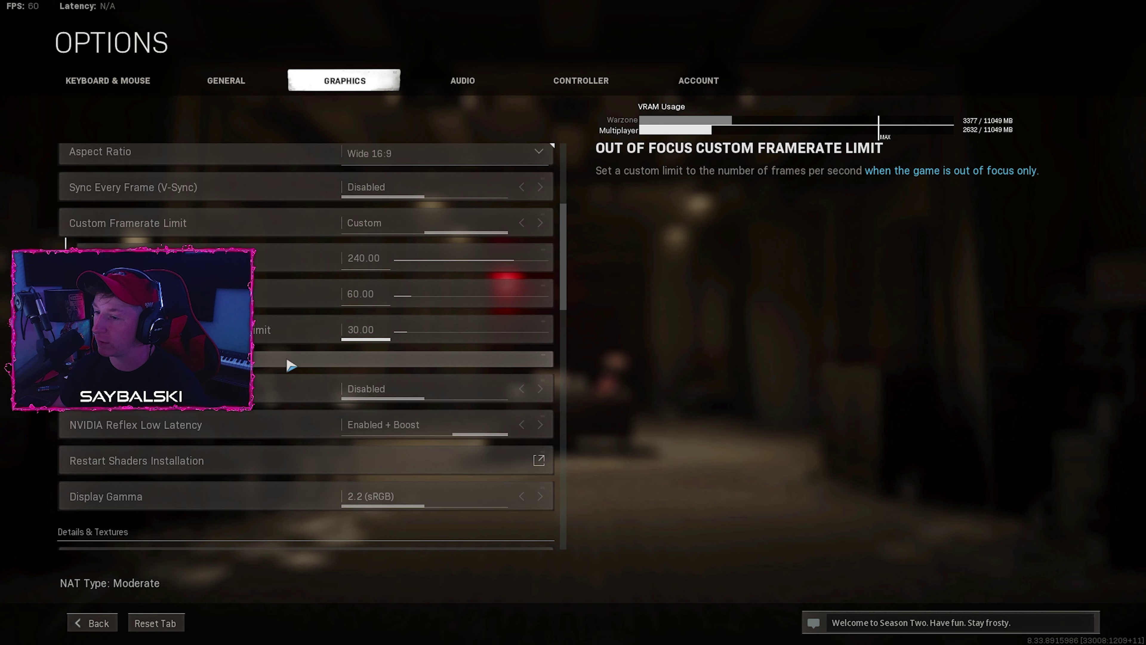
key("Down")
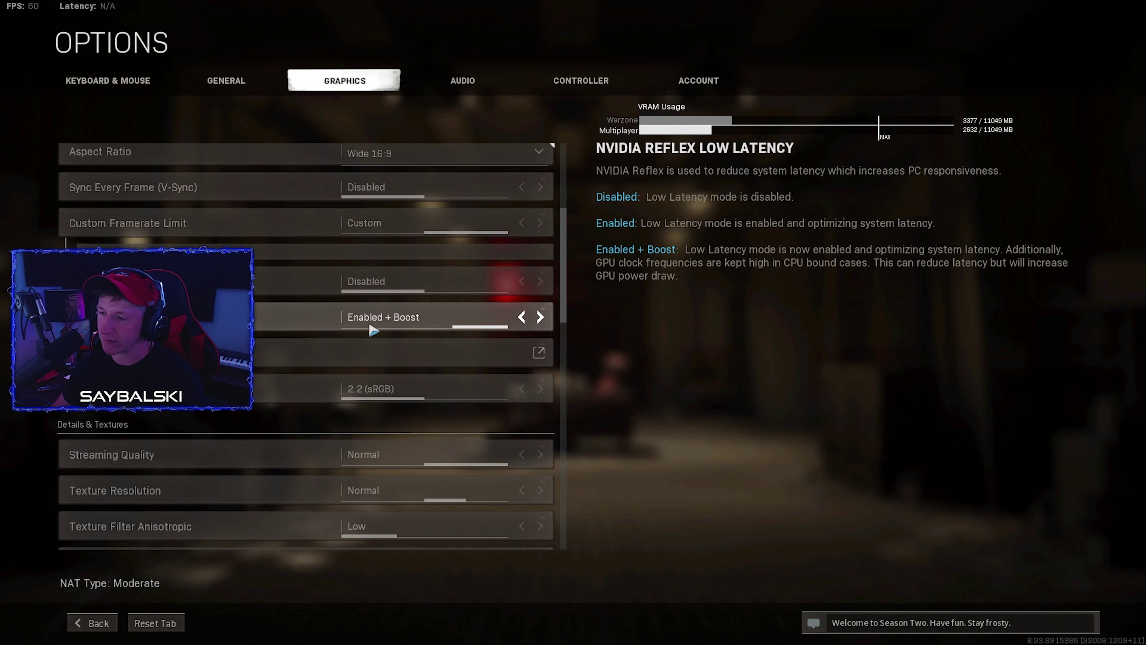
key("Down")
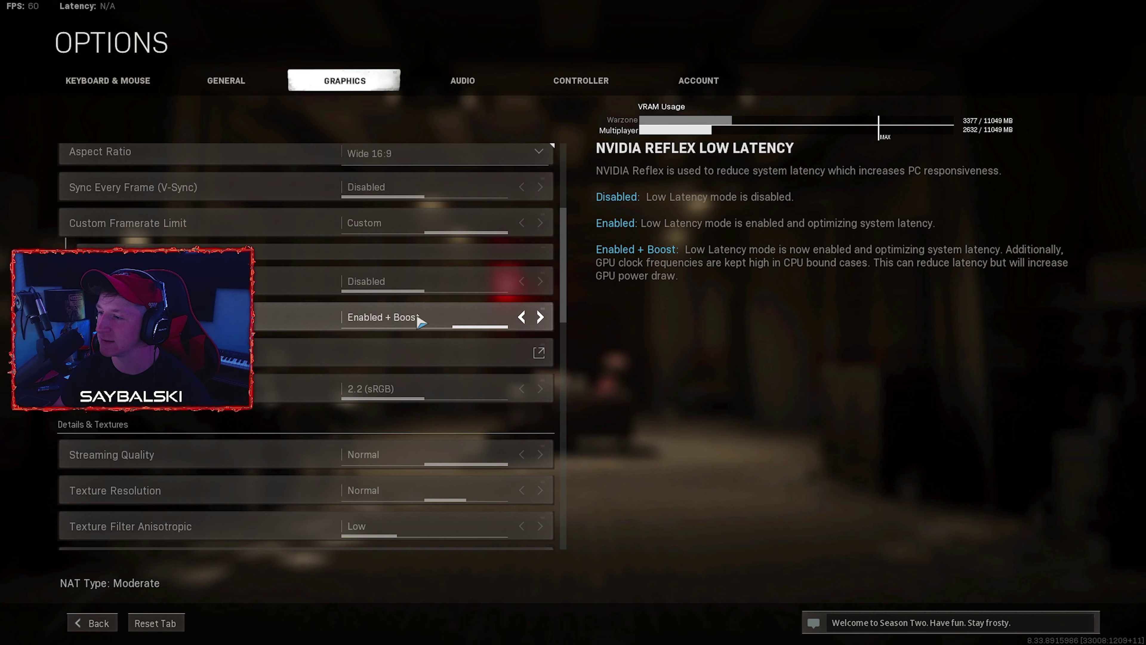
left_click(540, 317)
left_click(540, 317)
left_click(540, 317)
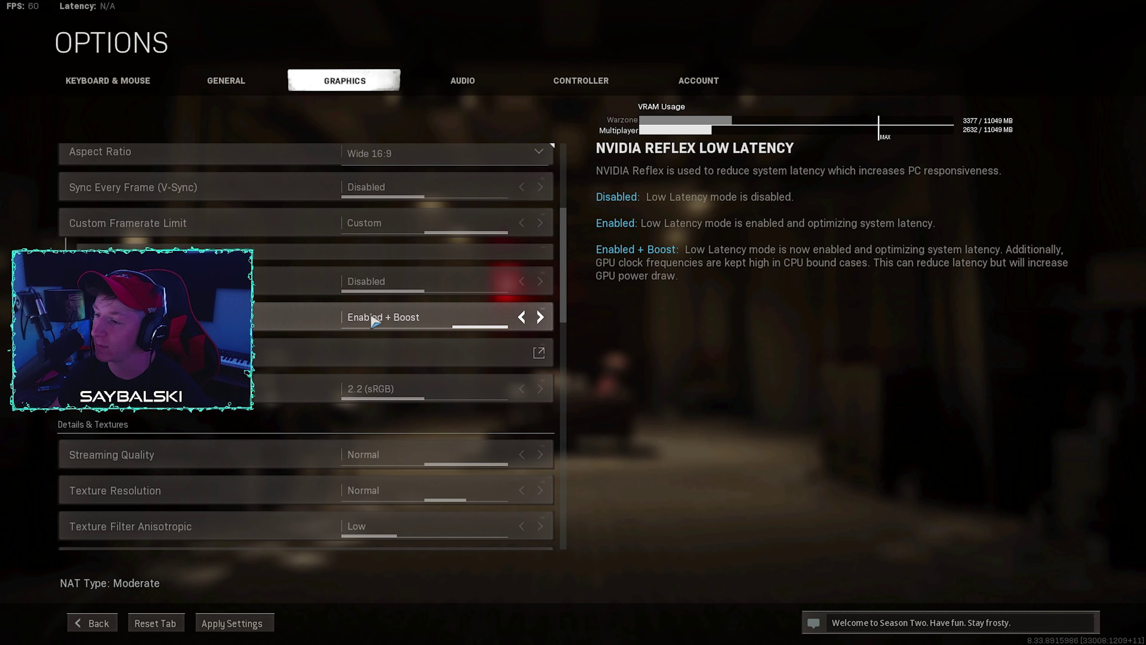
scroll(446, 324, "up", 5)
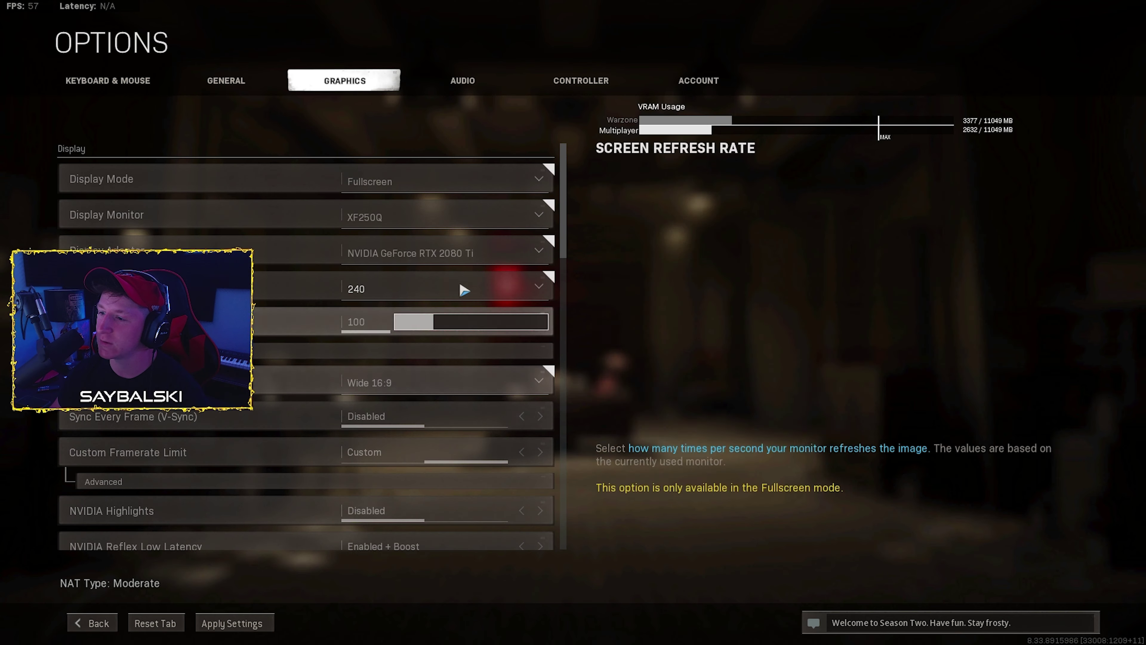
scroll(505, 293, "down", 9)
scroll(478, 344, "up", 6)
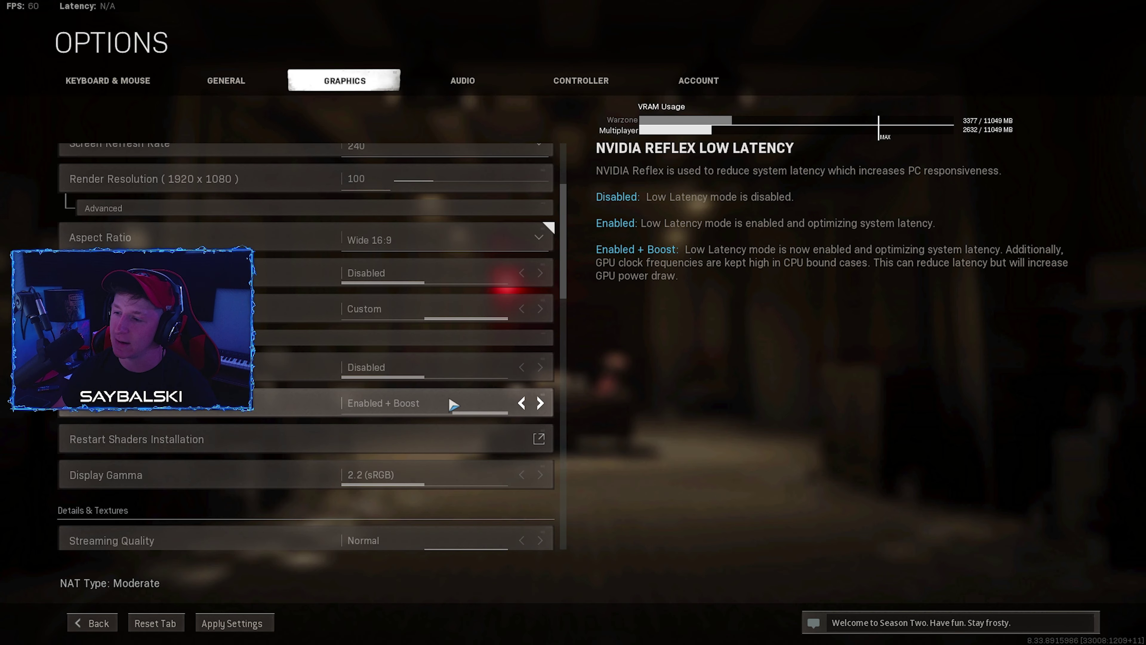
scroll(441, 406, "down", 1)
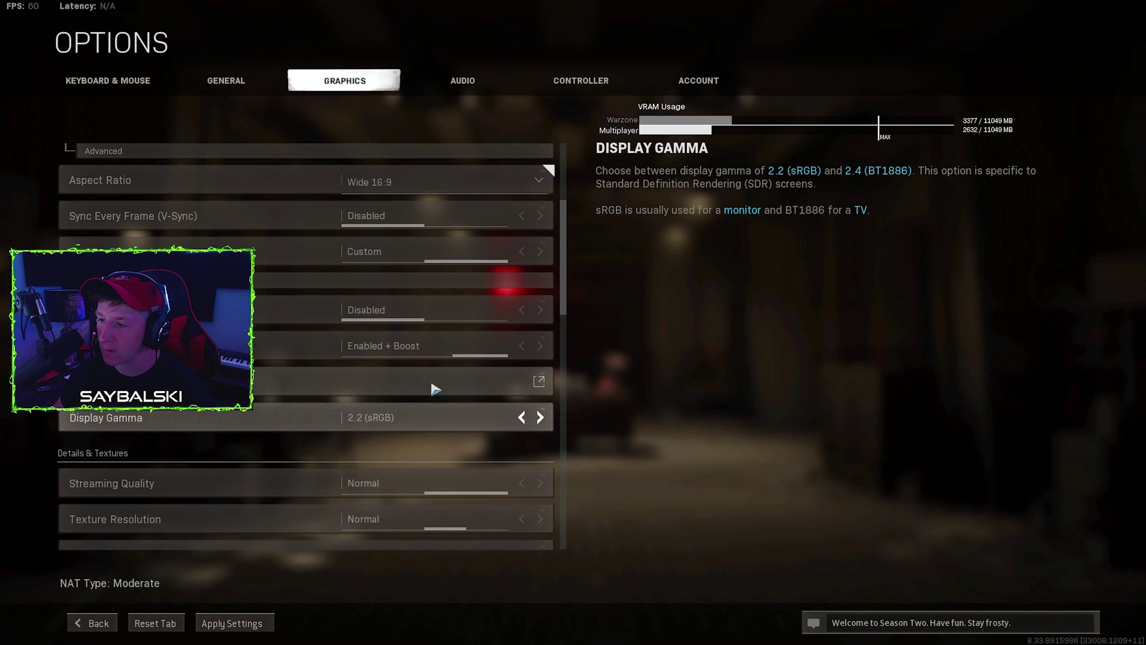
scroll(451, 411, "down", 1)
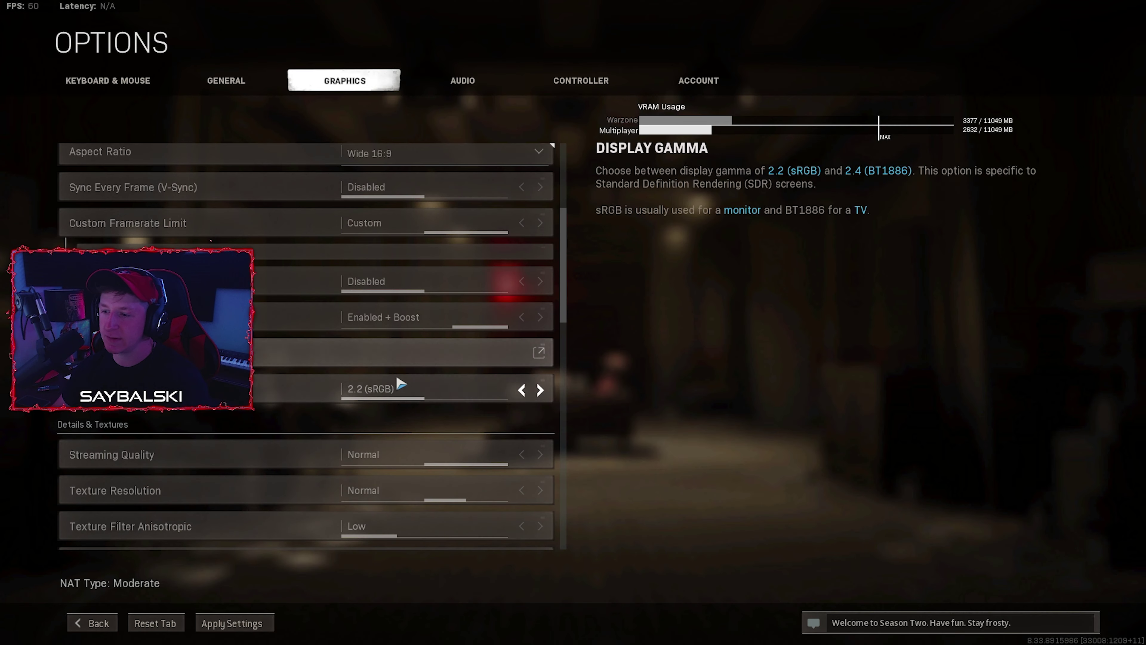
scroll(413, 419, "down", 6)
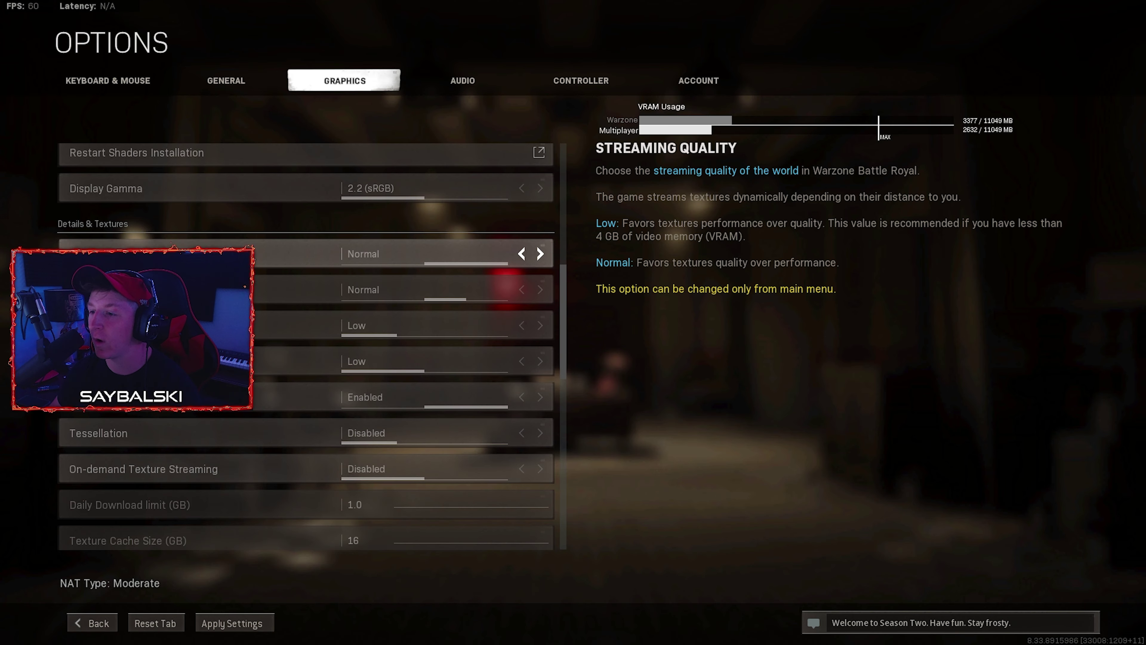
scroll(464, 261, "down", 1)
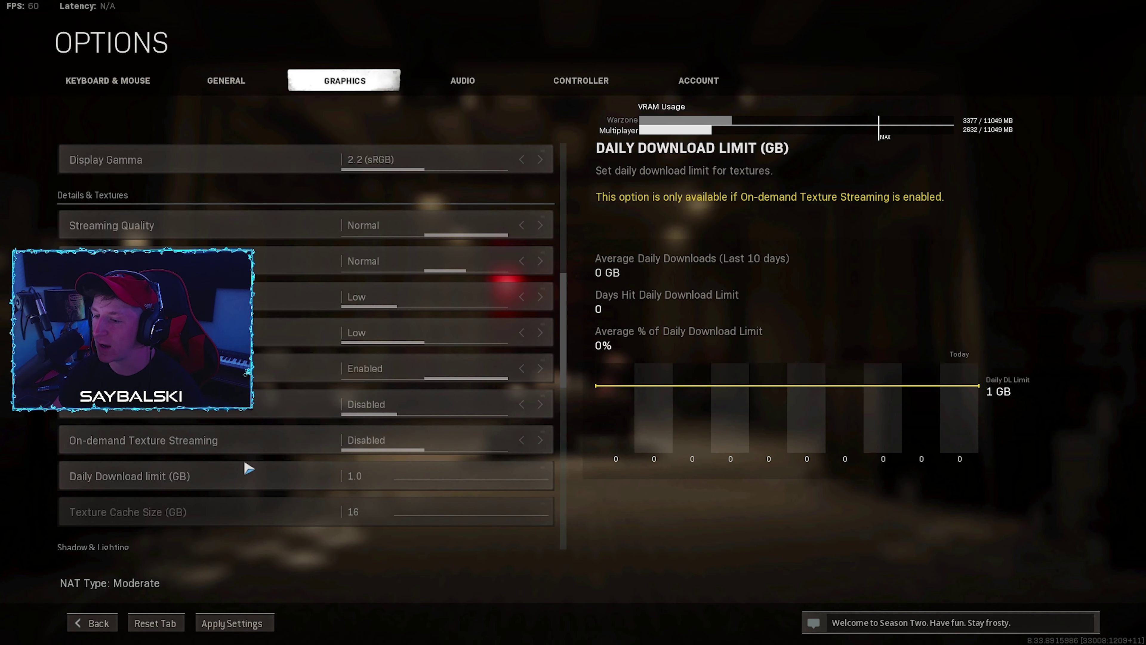
scroll(248, 468, "down", 1)
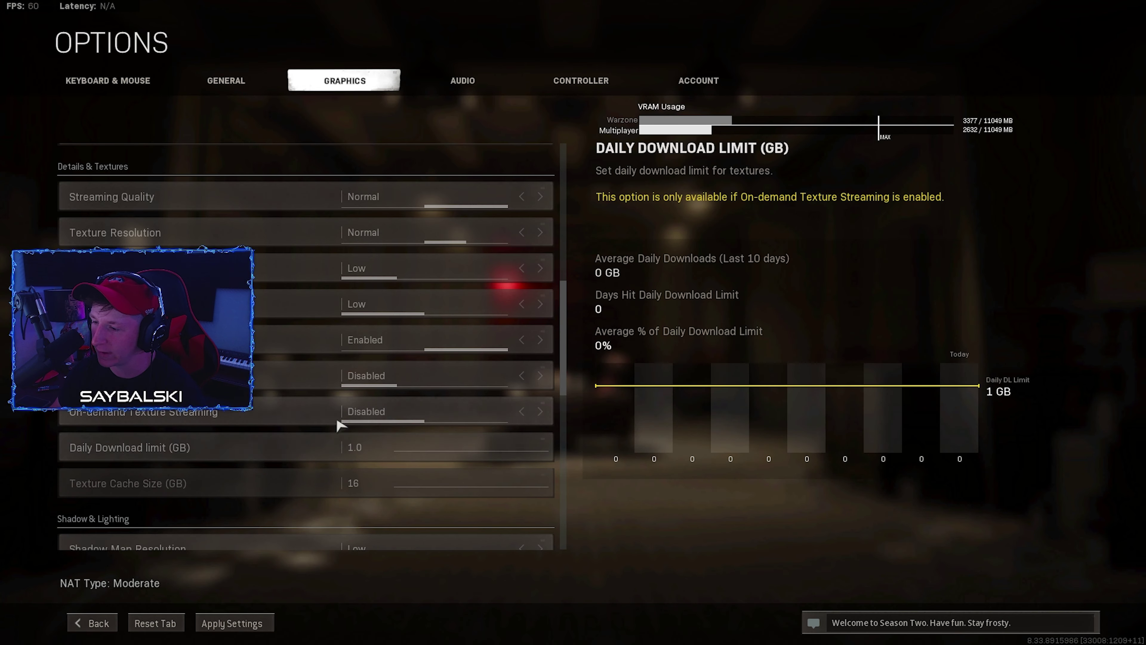
scroll(287, 426, "up", 2)
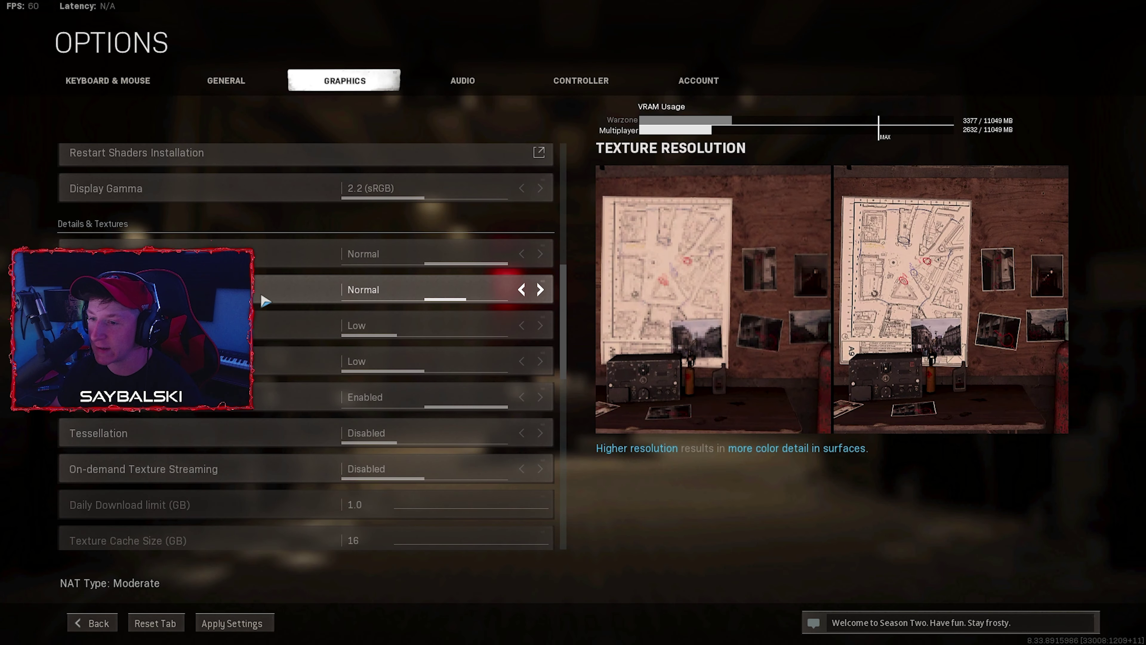
- Compare Texture Resolution at High and Very Low, settle on Normal, and apply
left_click(541, 290)
left_click(522, 290)
key("Left")
key("Left")
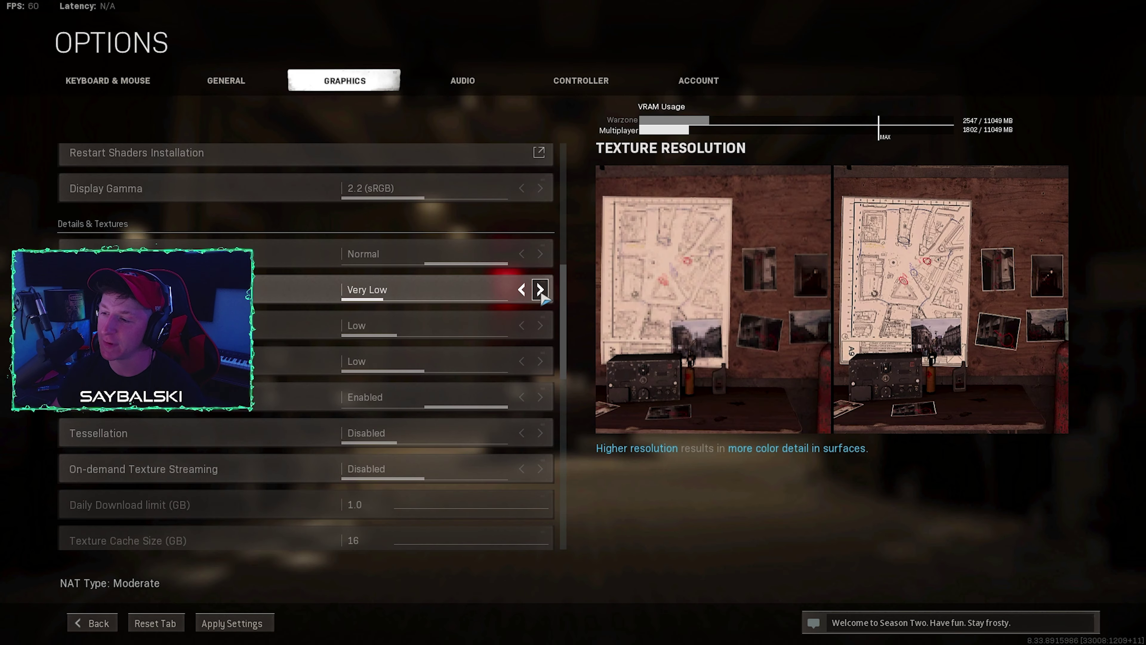
left_click(541, 290)
left_click(541, 290)
left_click(235, 625)
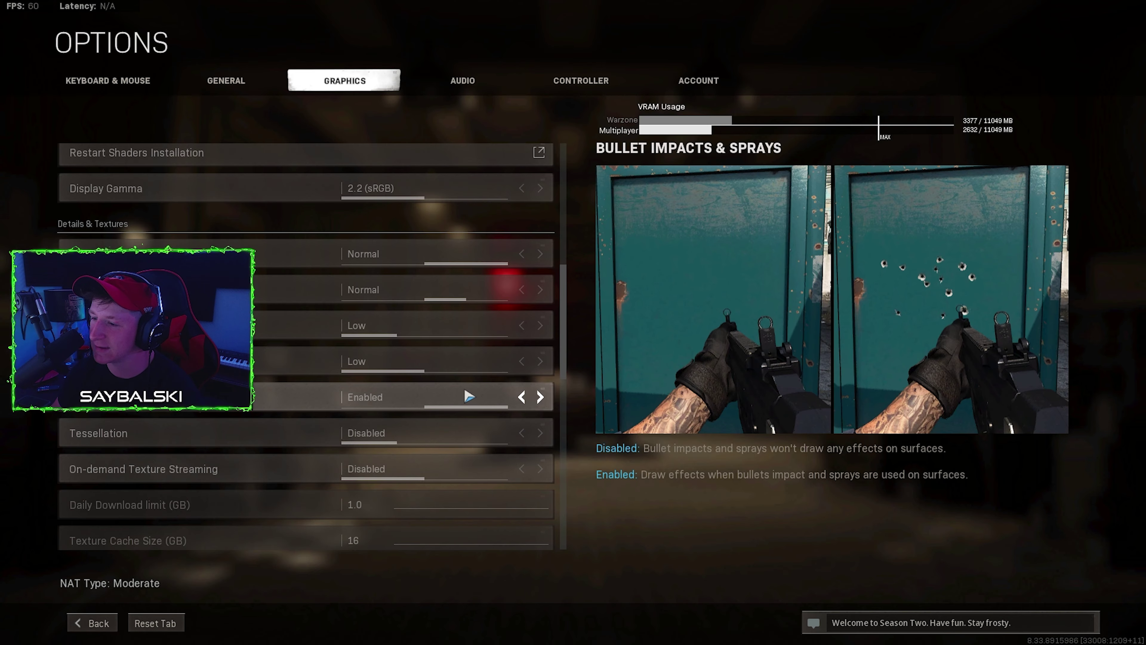
scroll(468, 397, "down", 10)
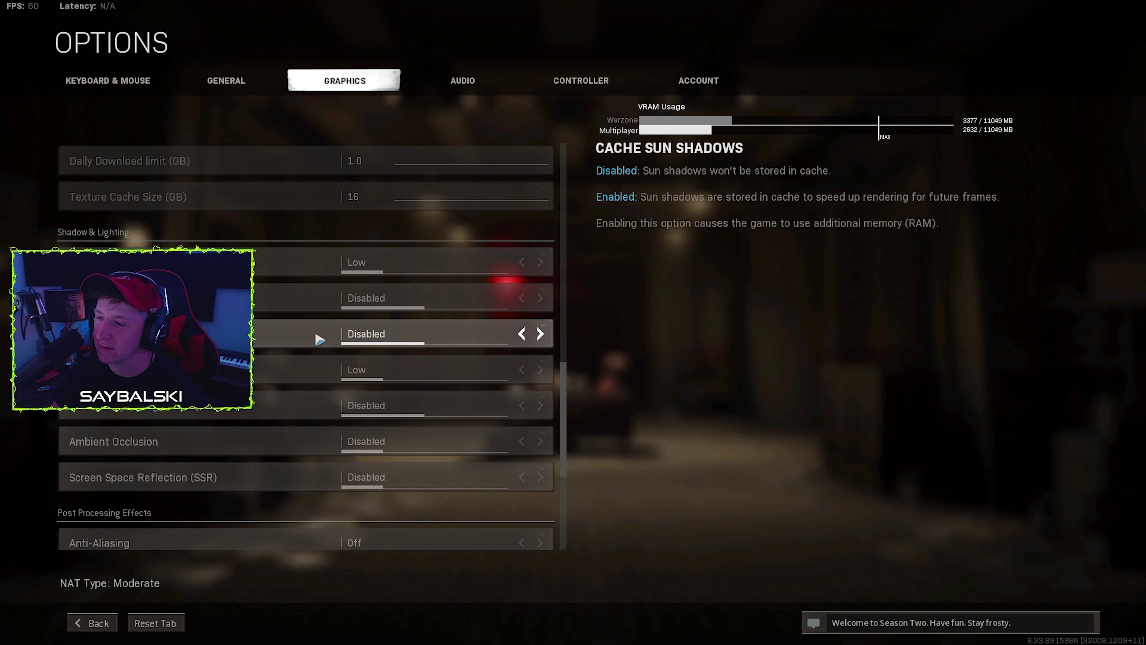
- Test Cache Spot Shadows, leave it Disabled, and scroll to Post Processing Effects
left_click(540, 298)
left_click(521, 298)
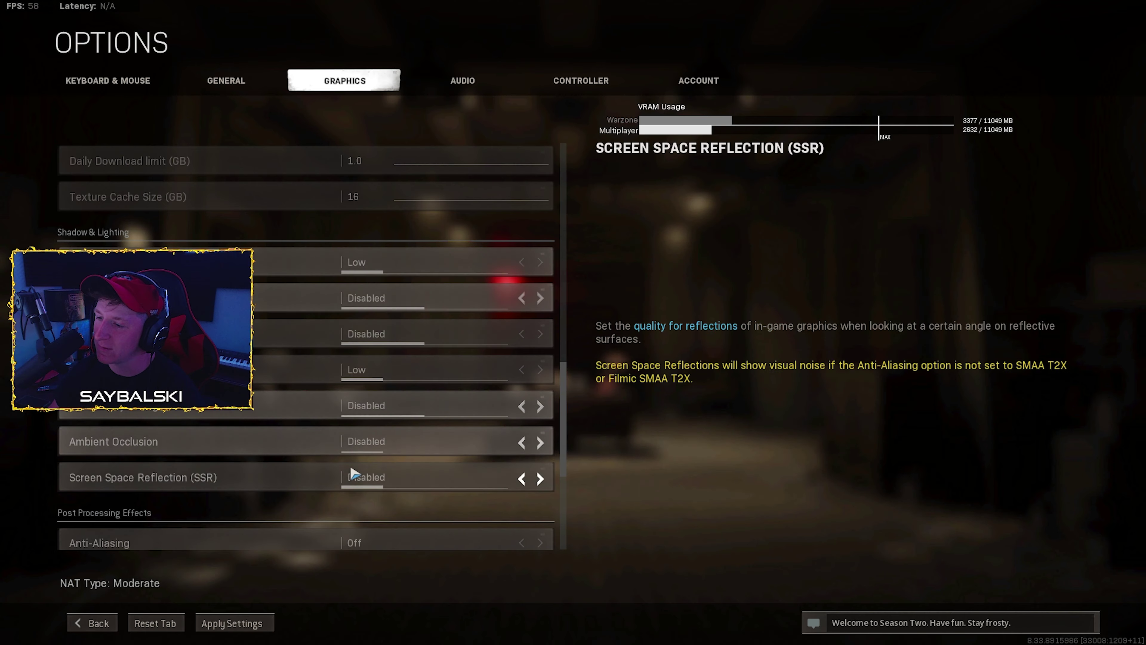
scroll(351, 472, "down", 5)
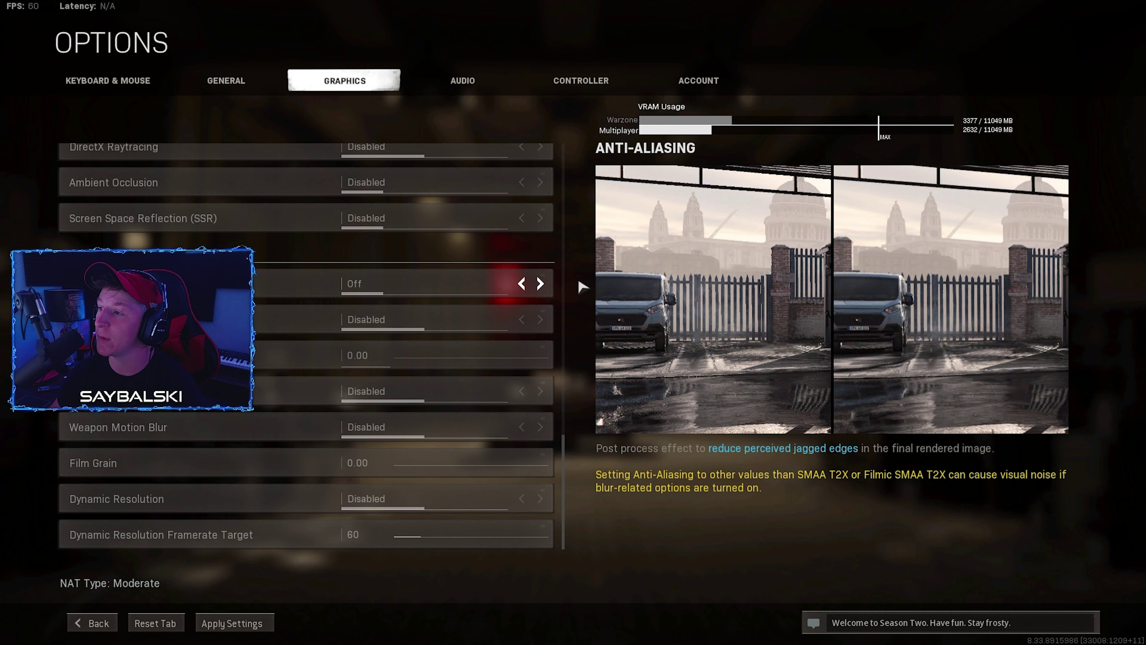
- Cycle Anti-Aliasing up to Filmic SMAA T2X, return it to Off, and apply
left_click(540, 283)
left_click(540, 284)
left_click(541, 283)
left_click(522, 283)
left_click(522, 284)
left_click(522, 283)
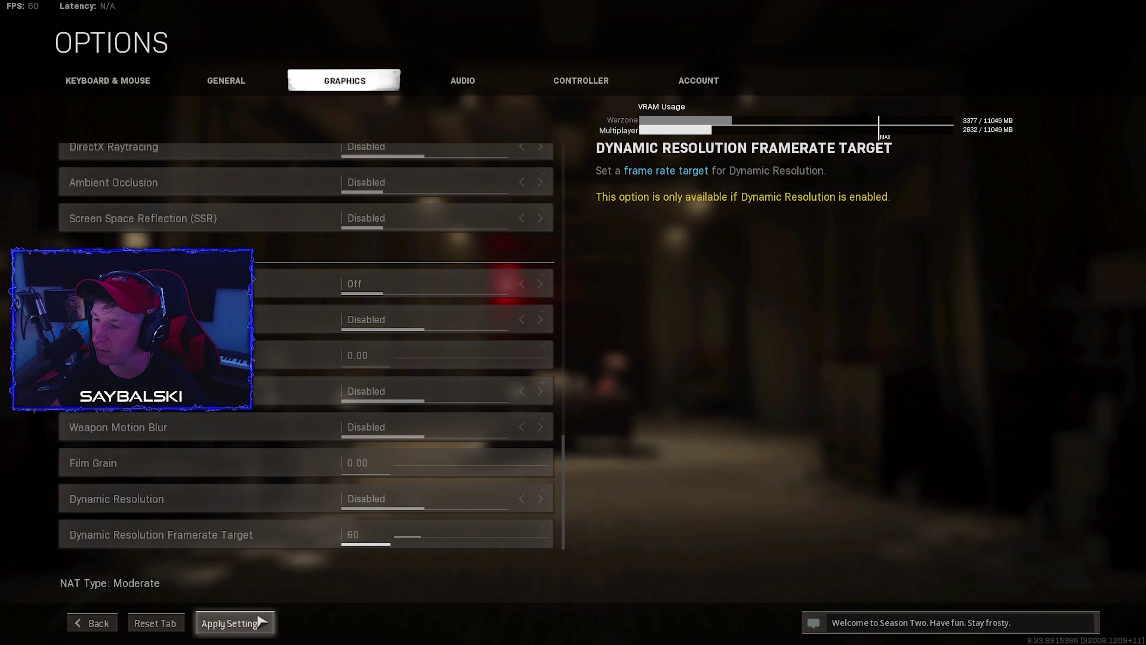
left_click(260, 621)
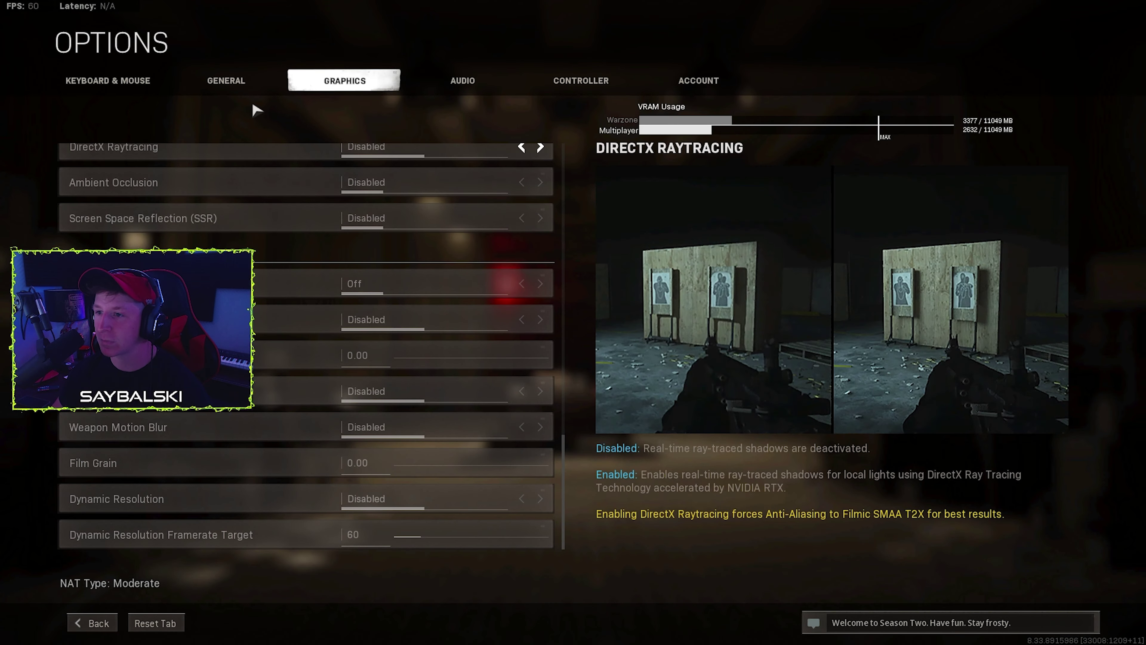
- Switch to the General tab showing Field of View at 120
left_click(226, 81)
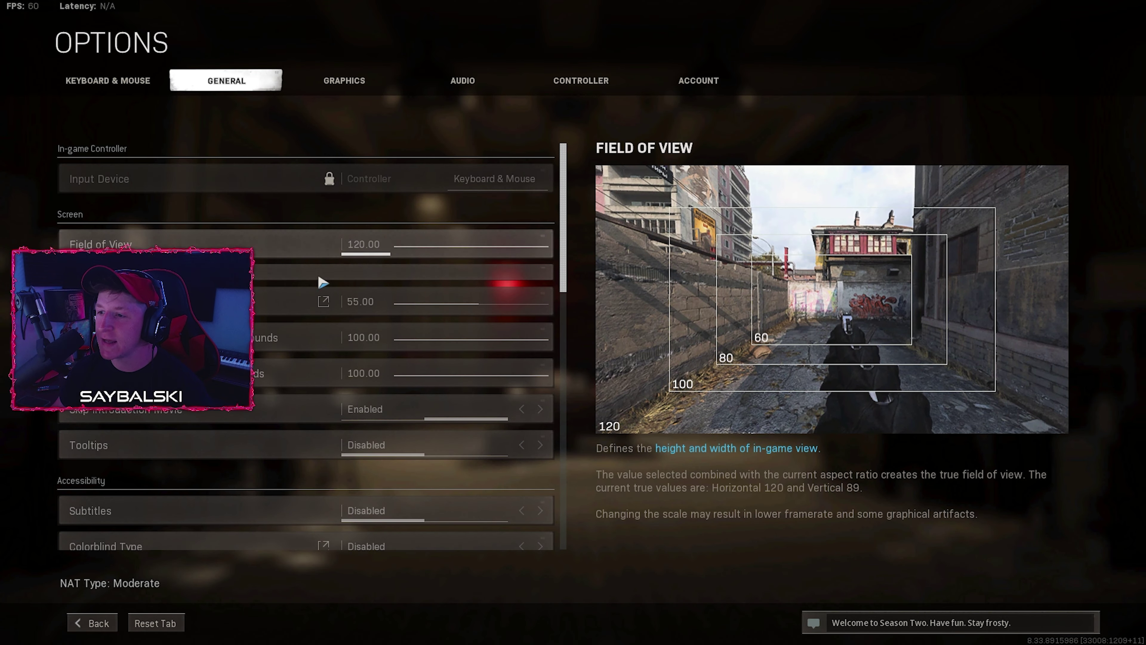